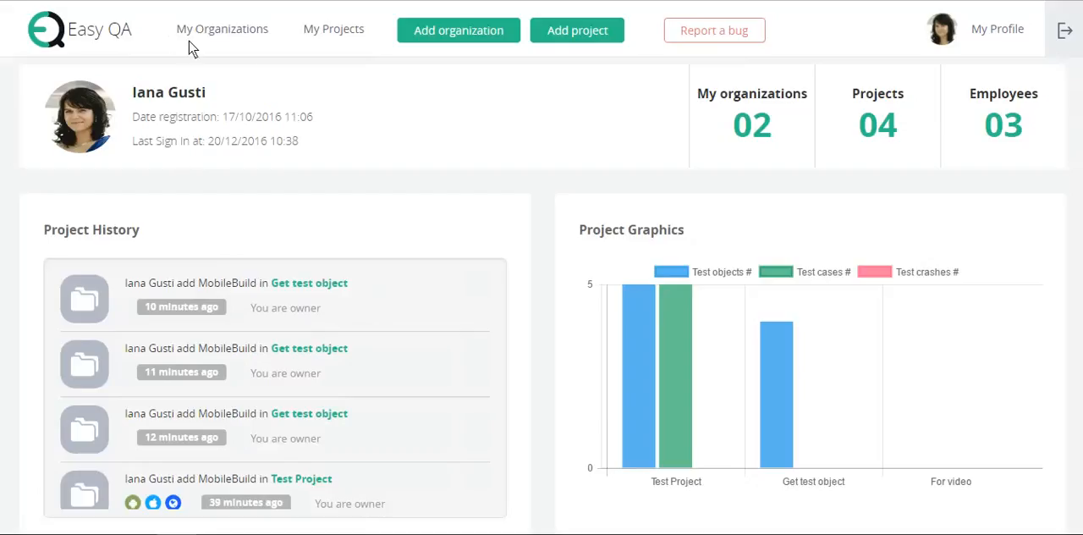
Step: Open the project list and view the For video project's test object upload form, closing it without adding anything
click(352, 39)
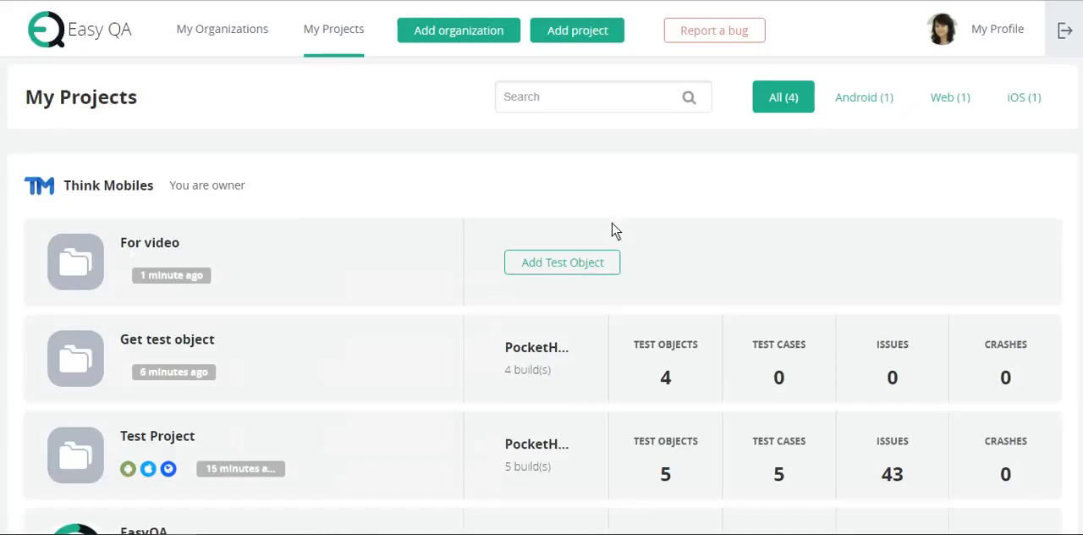
click(528, 267)
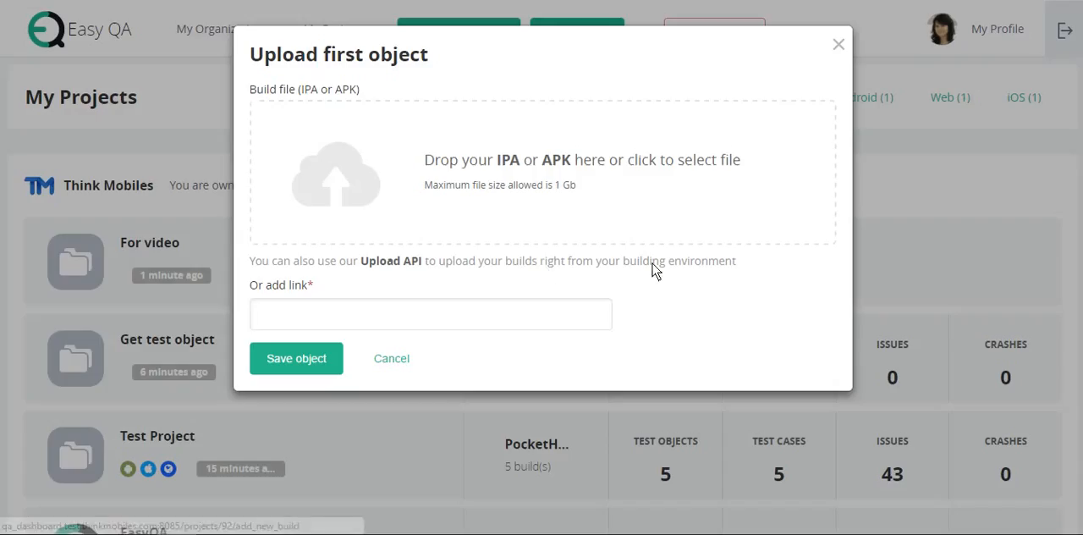
click(838, 44)
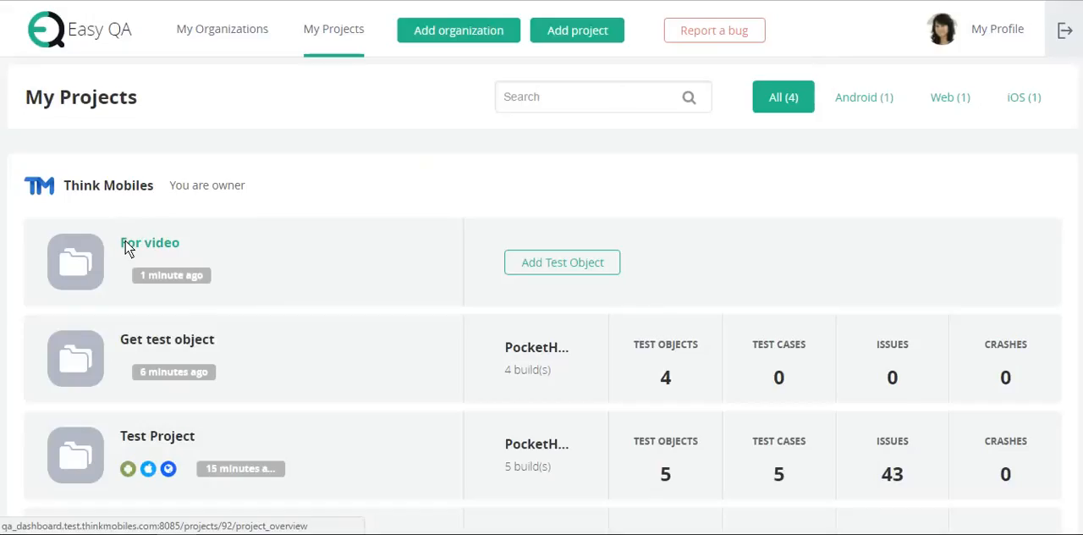
Step: Look over the For video project's overview, its upload form and its test objects list
click(166, 243)
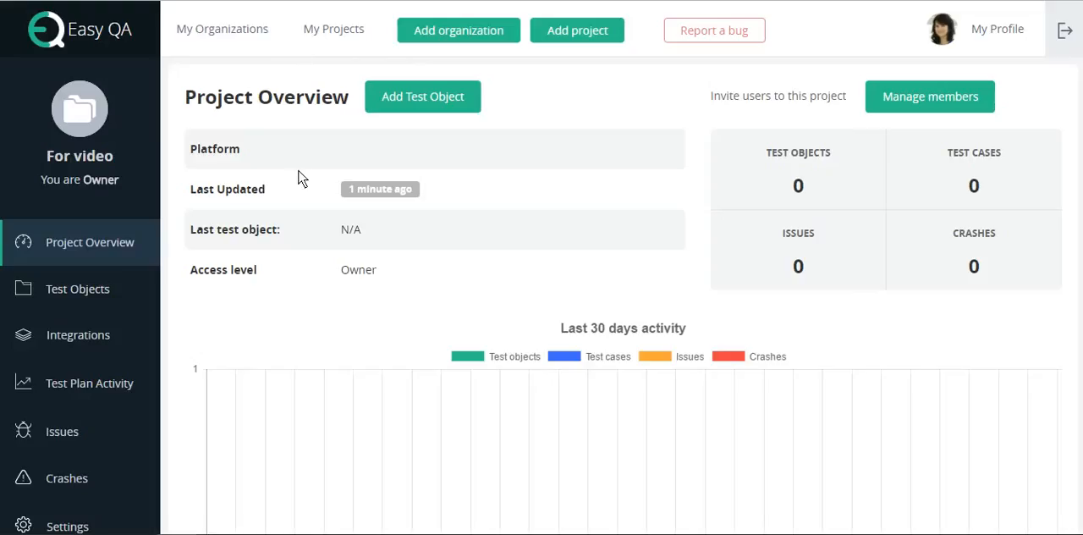
click(428, 106)
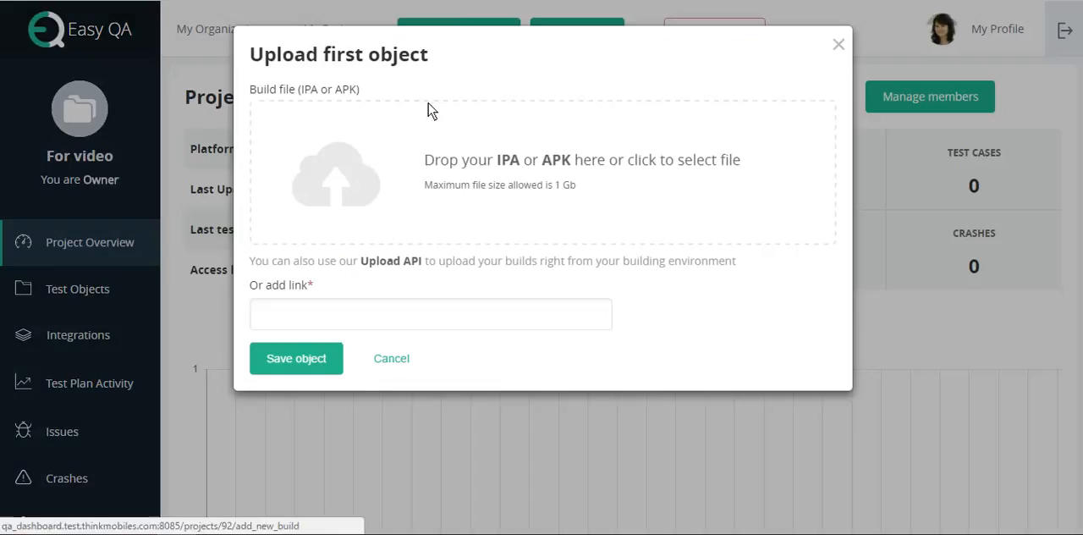
click(839, 45)
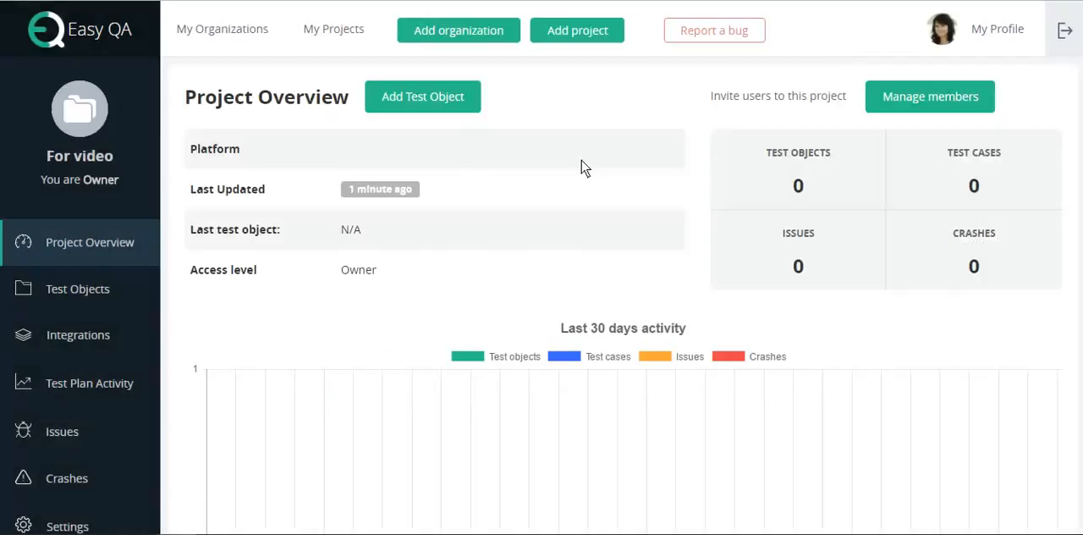
click(82, 291)
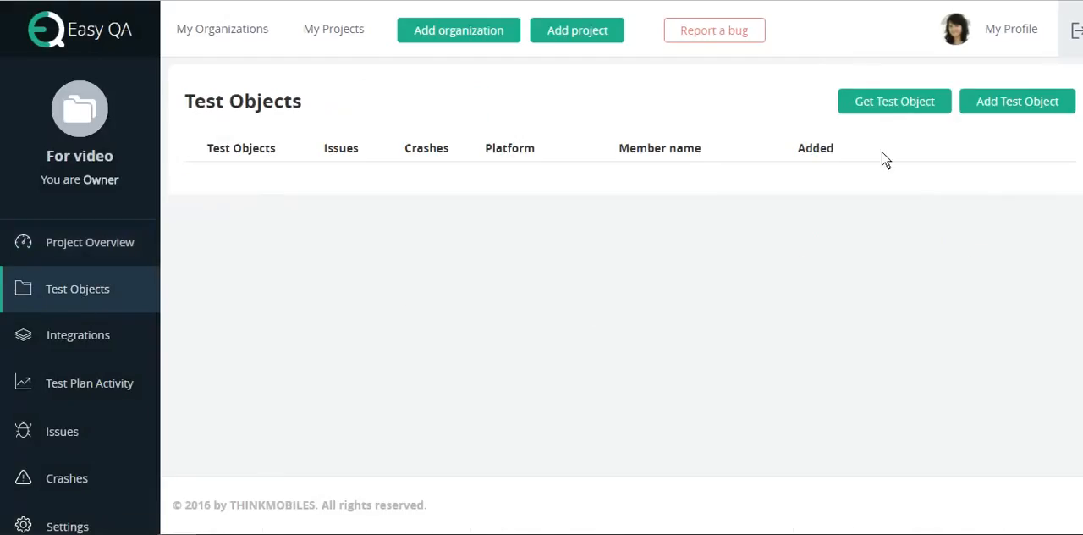
Step: Open the test objects list of the Get test object project
click(329, 34)
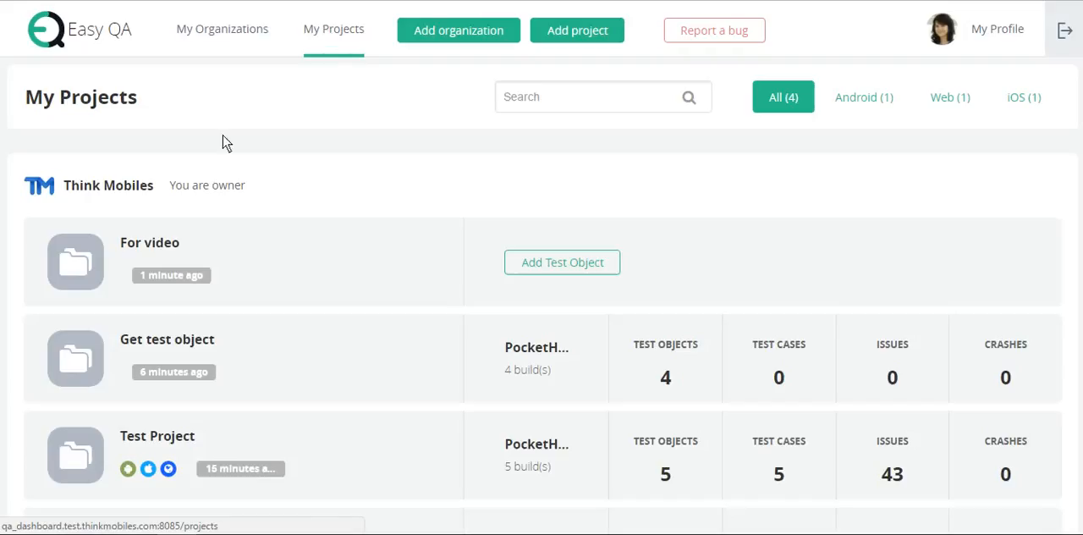
click(178, 343)
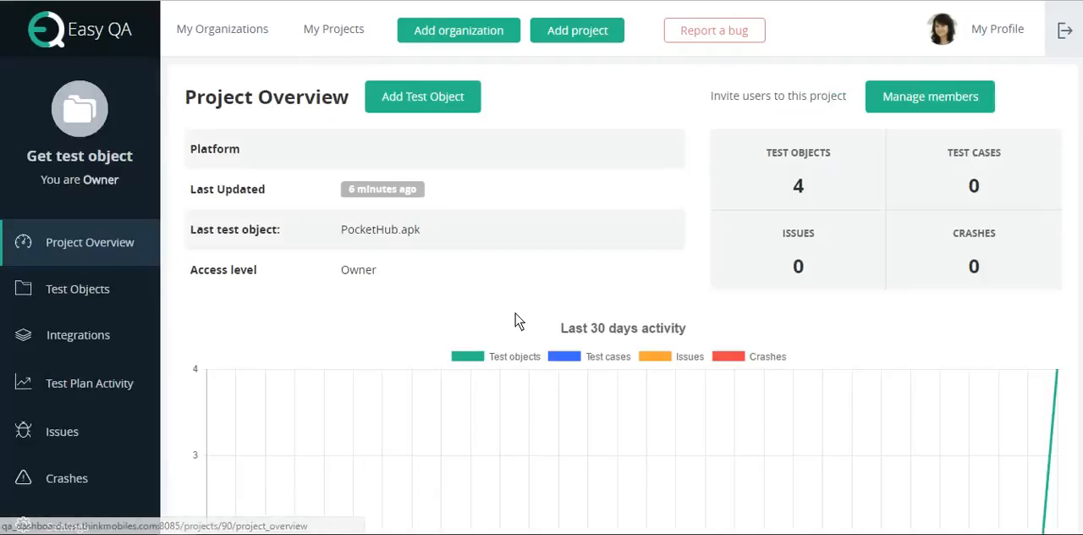
click(84, 298)
click(1016, 101)
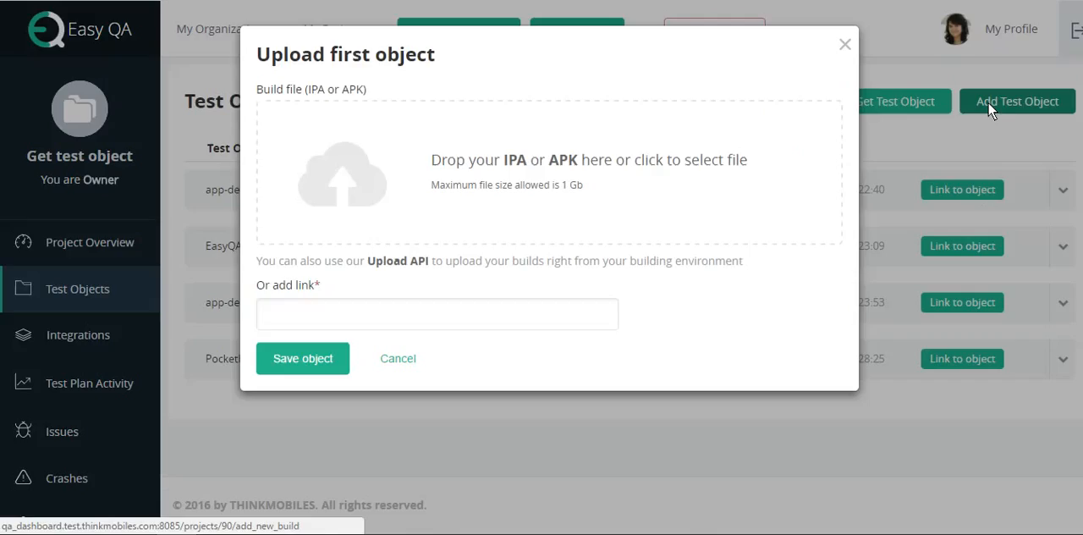
click(346, 315)
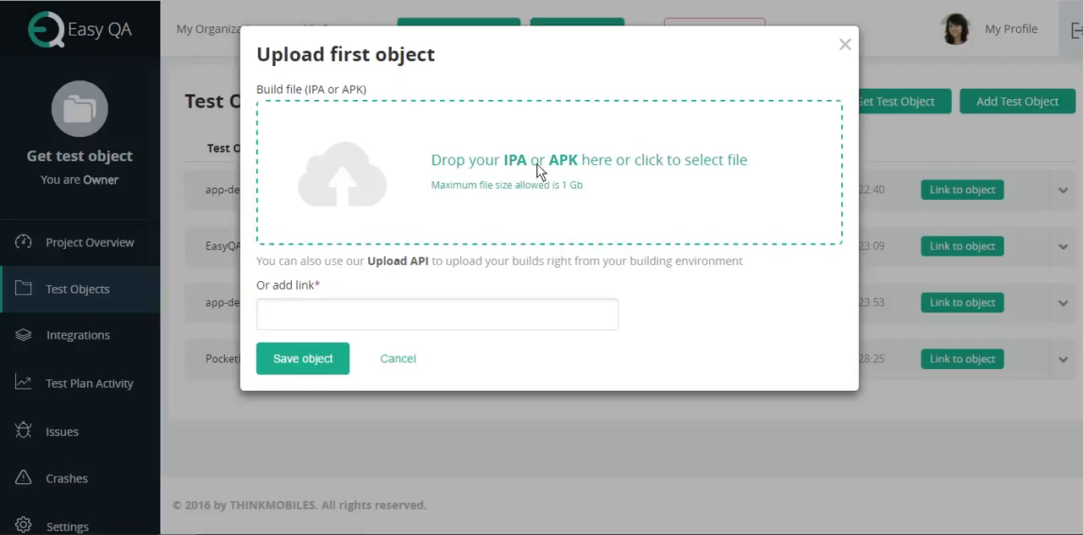
click(275, 308)
click(505, 186)
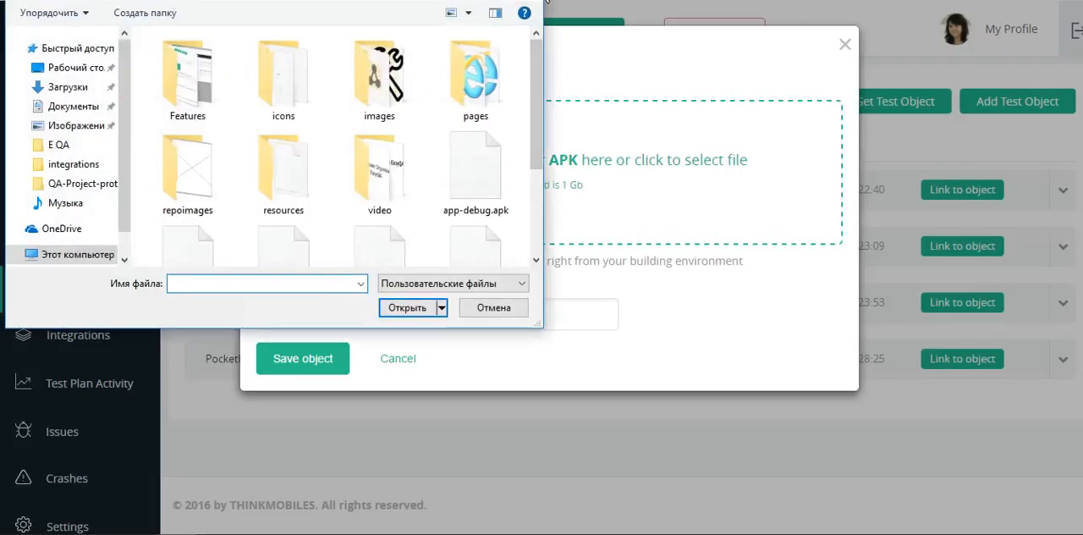
key(Escape)
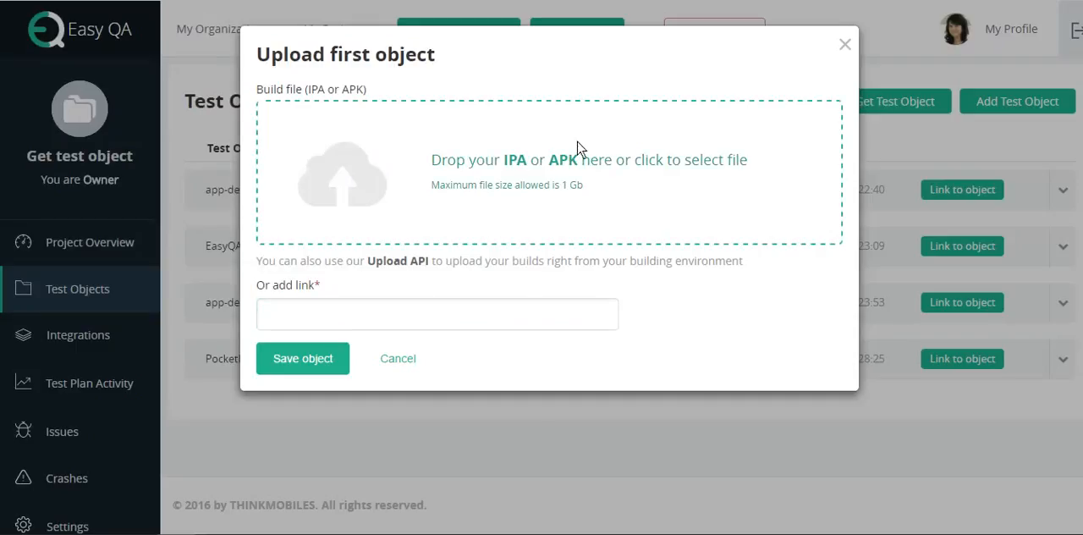
click(398, 359)
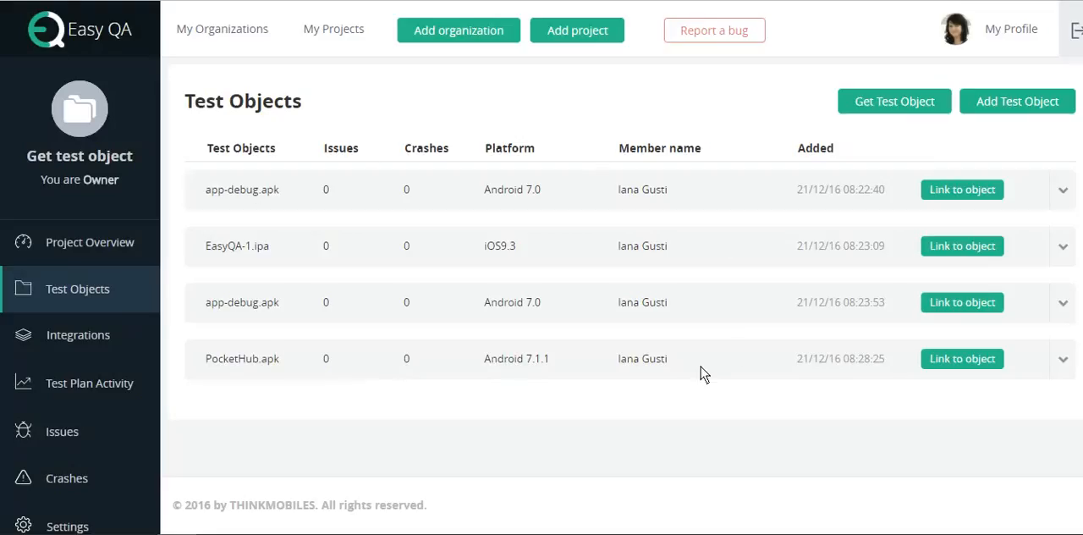
Step: Upload app-debug.apk as a new test object and copy its mobile installation link
click(974, 107)
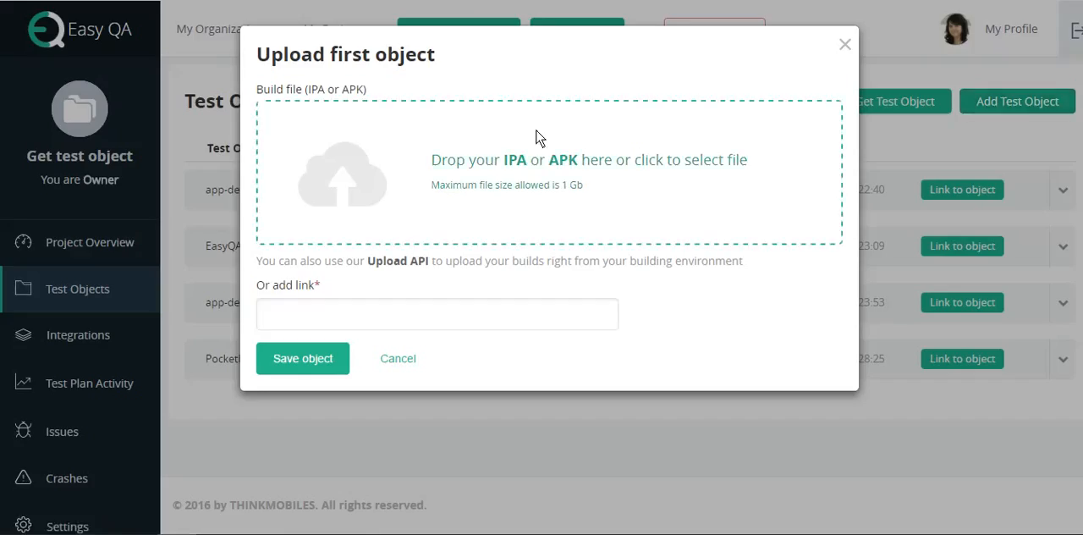
click(499, 166)
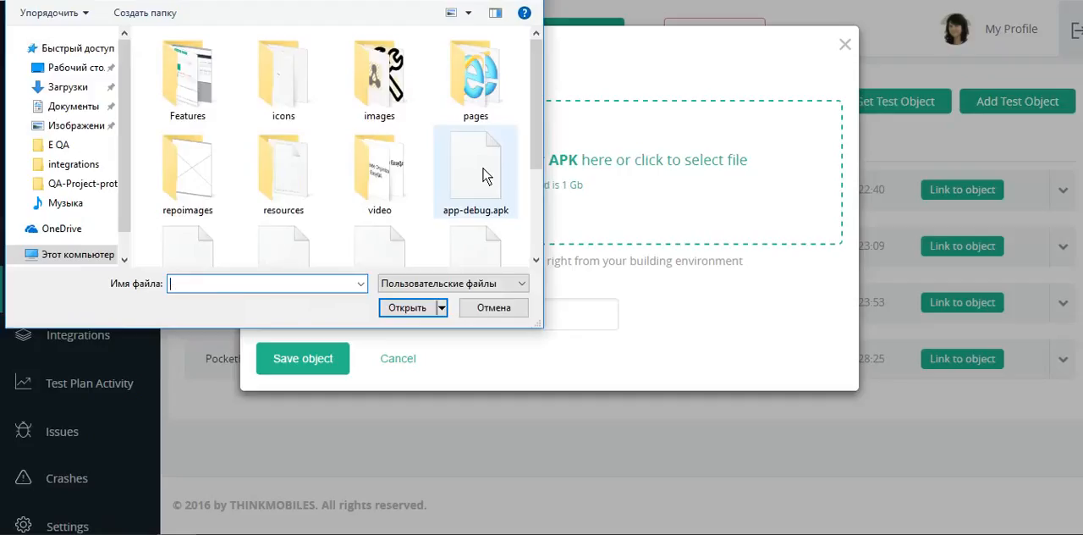
click(486, 176)
click(409, 308)
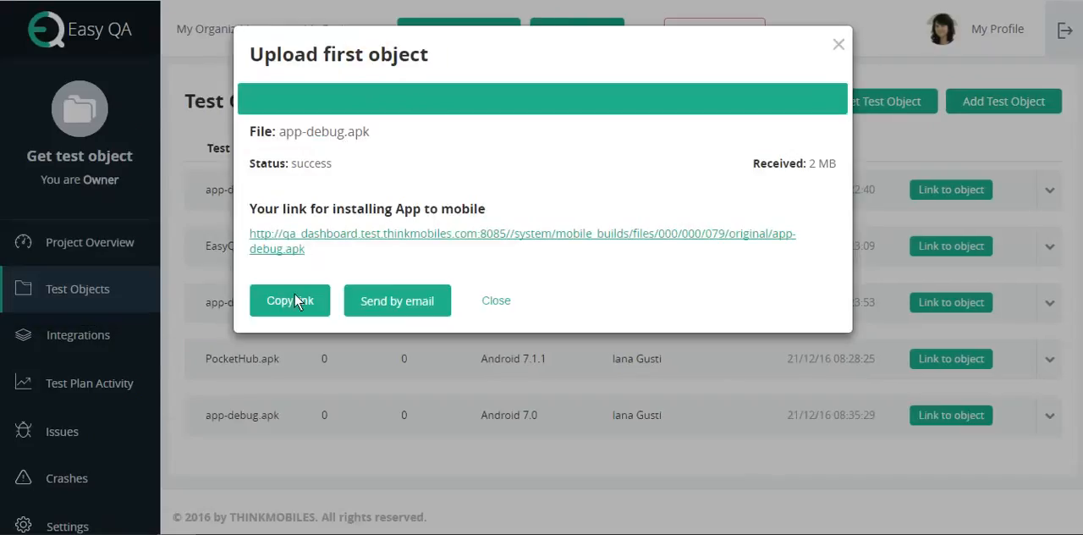
click(297, 302)
click(496, 302)
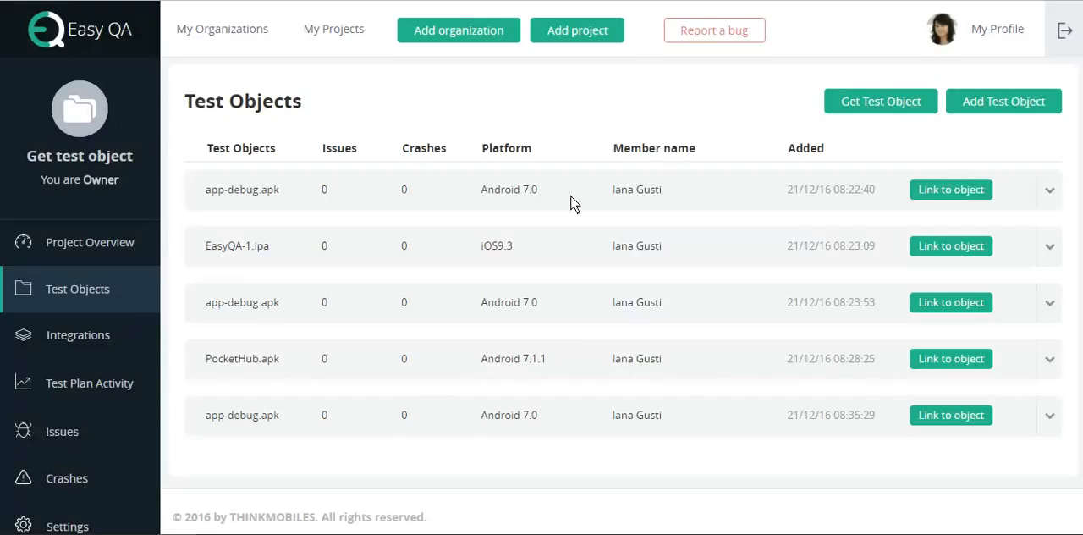
Step: View the details of the first app-debug.apk entry and upload EasyQA-1.ipa as a new test object
click(1049, 191)
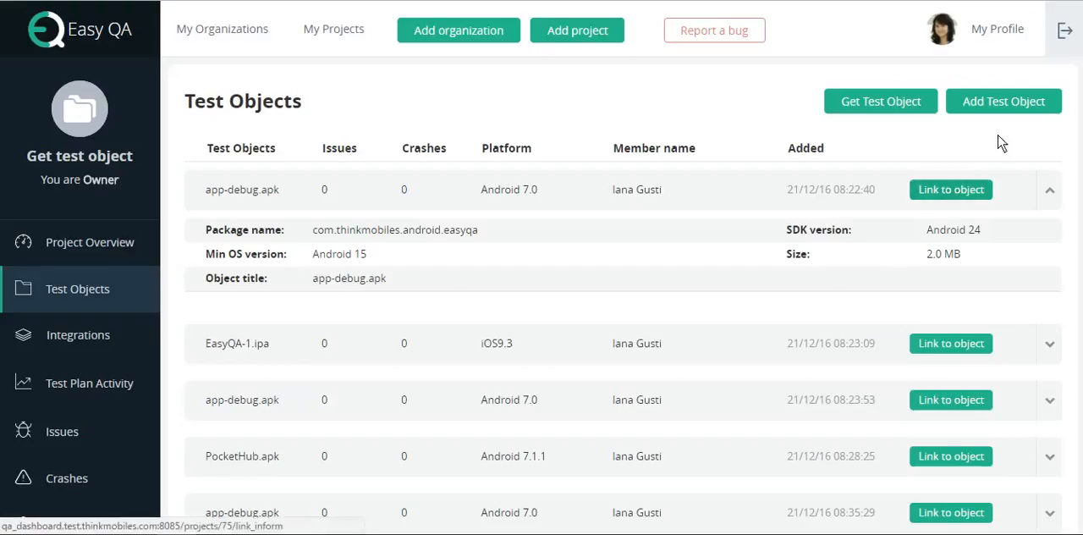
click(1003, 102)
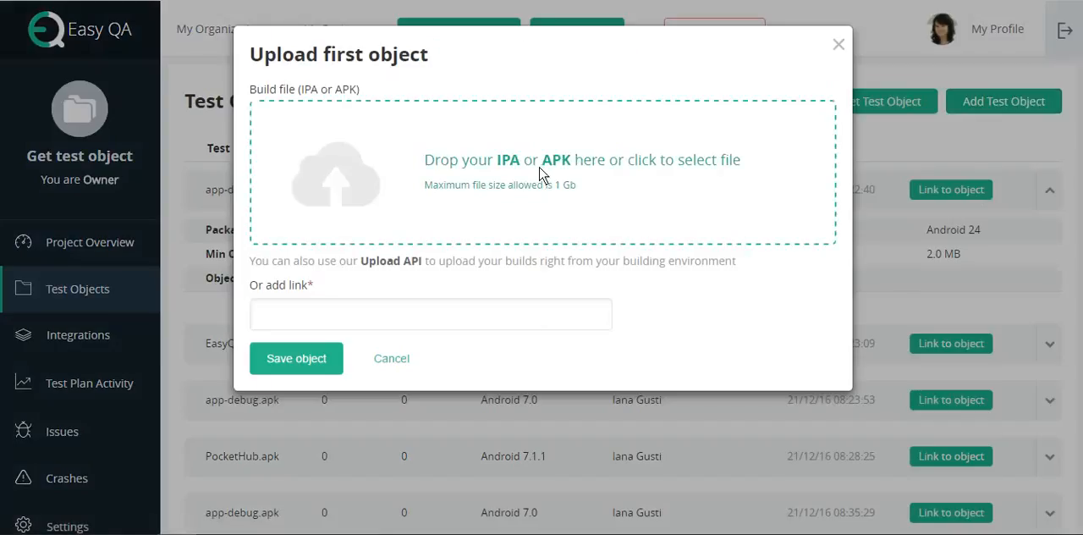
click(540, 173)
scroll(414, 224, down, 3)
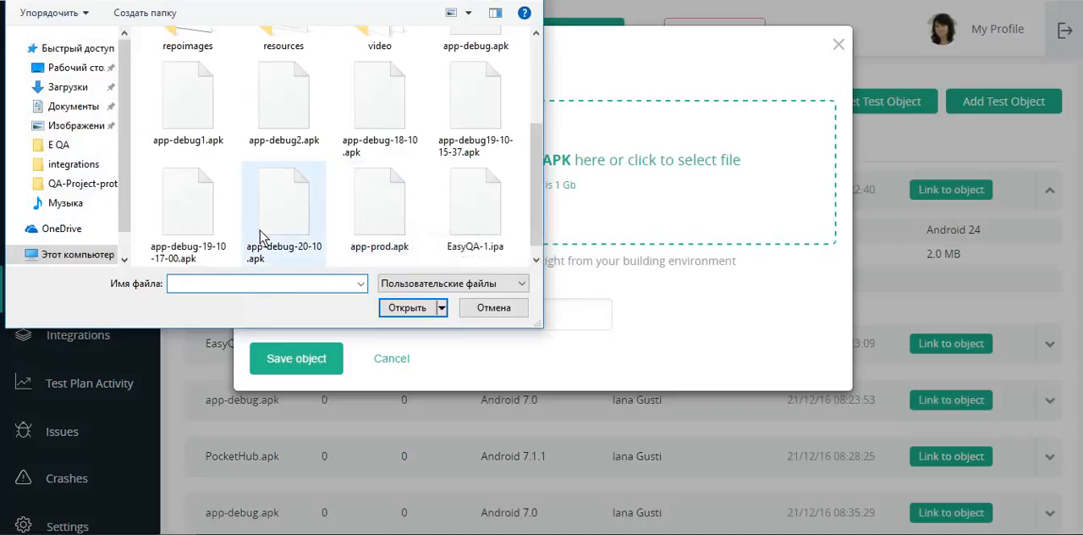
click(476, 208)
click(408, 307)
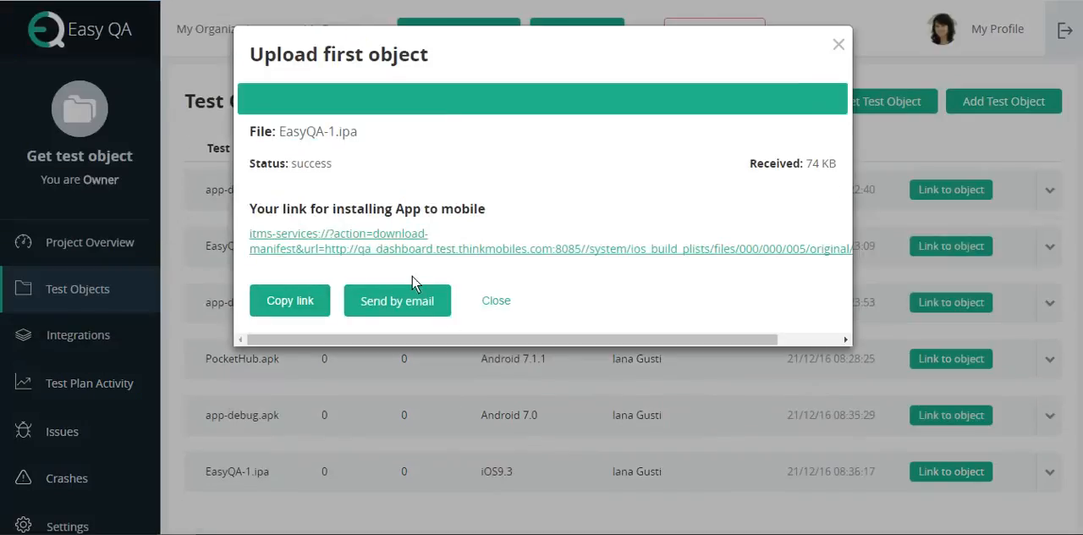
click(497, 301)
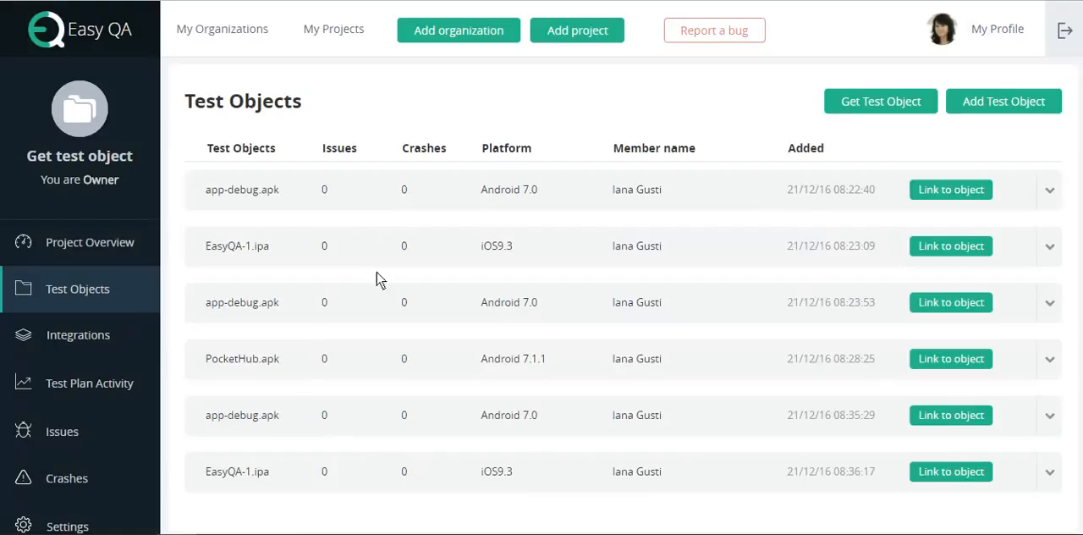
Step: Upload app-debug.apk once more as another test object in the Get test object project
click(992, 115)
click(503, 169)
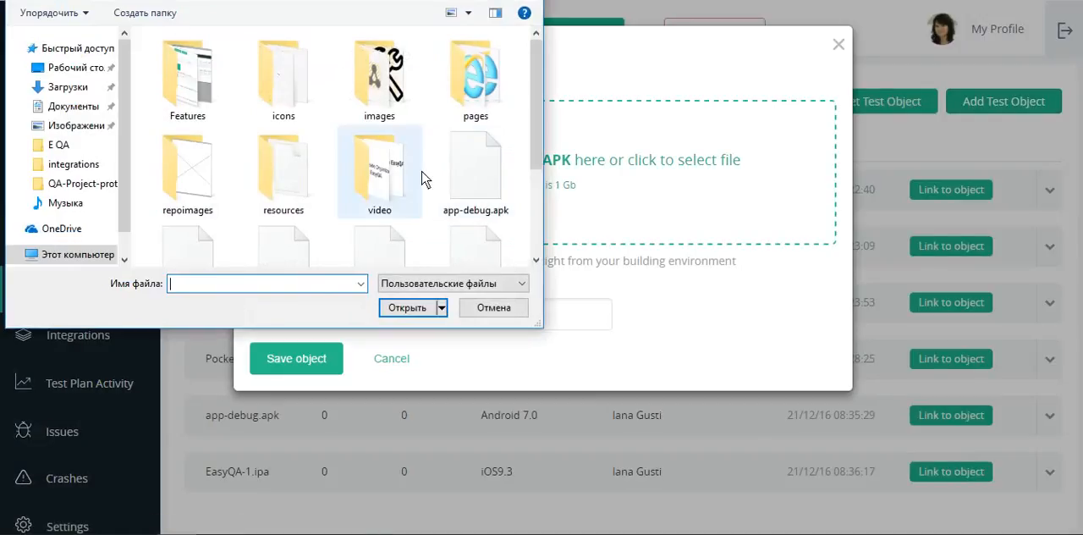
click(476, 170)
click(409, 308)
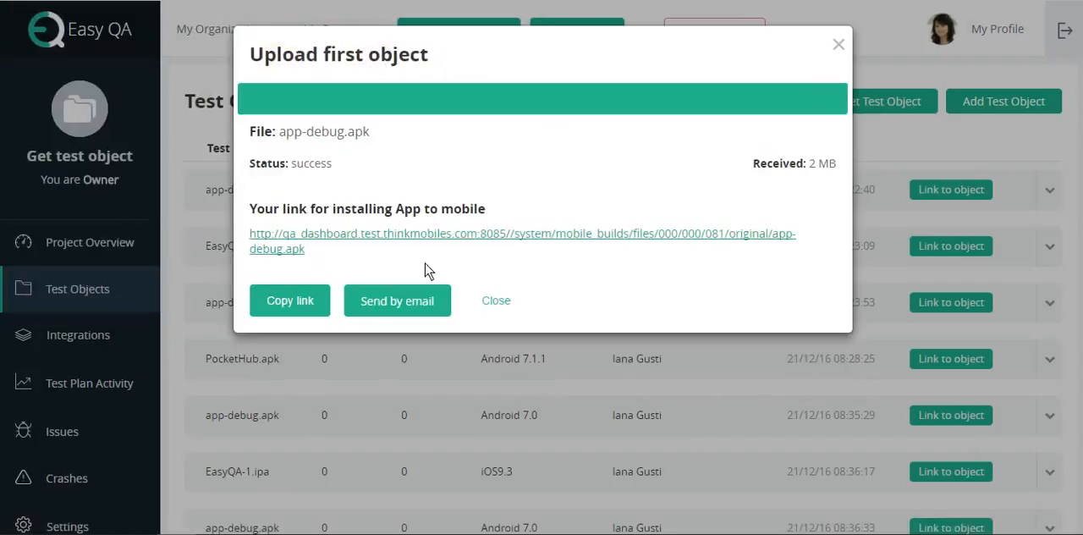
Step: Send the uploaded build's installation link by email to the listed project member
click(378, 298)
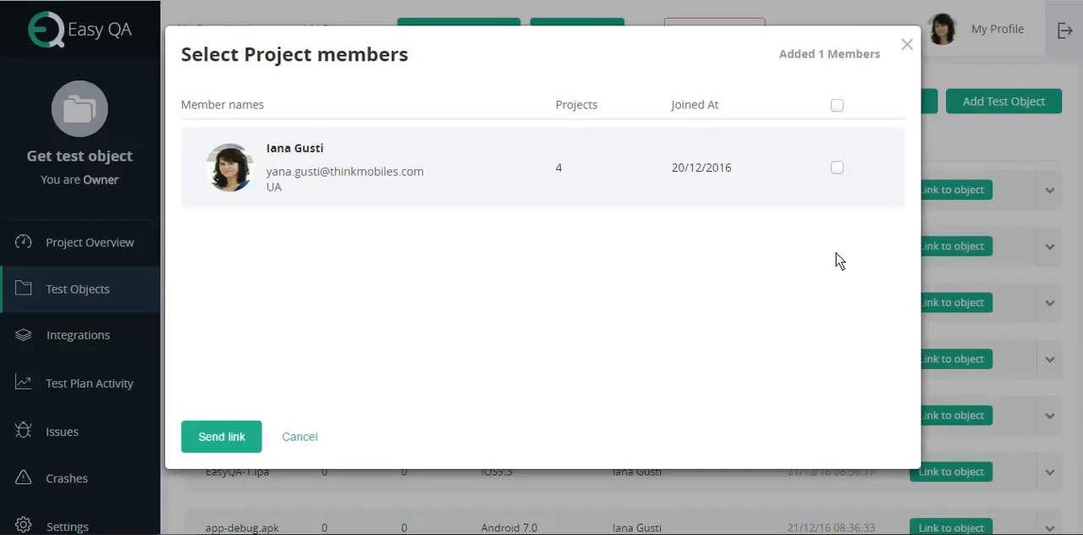
click(837, 167)
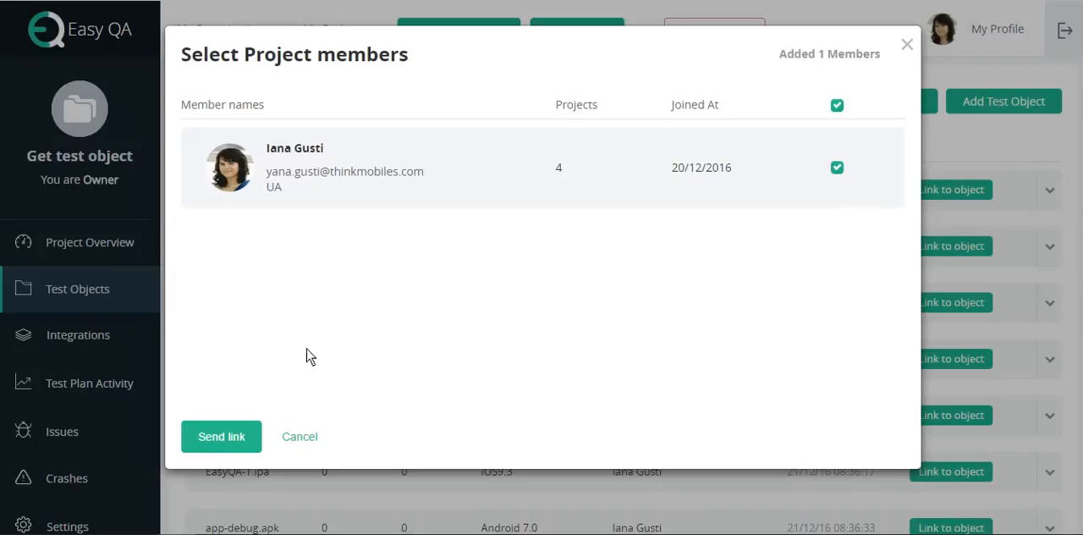
click(221, 436)
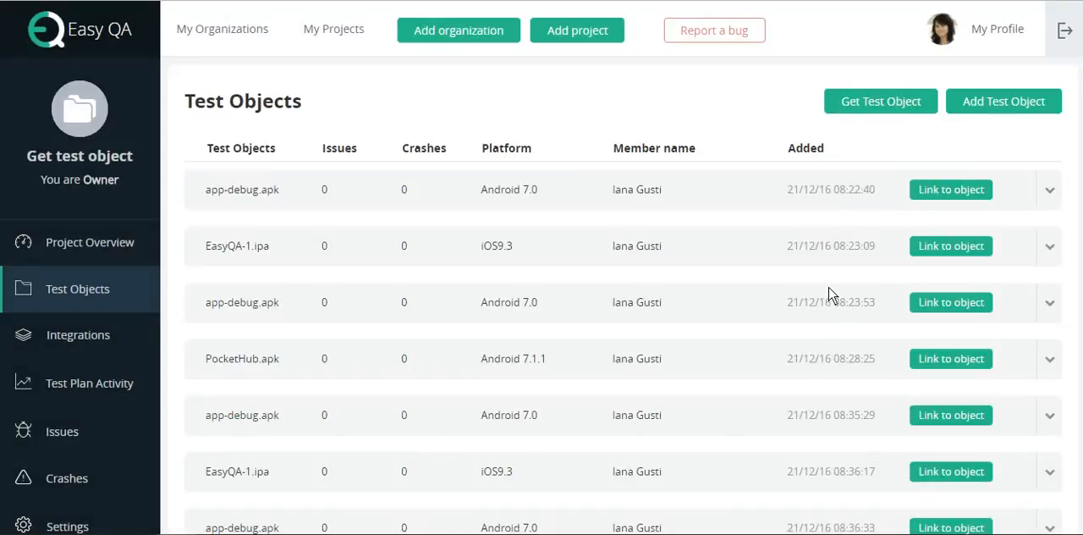
Step: Look through the project's test objects list and use the Get Test Object function
scroll(420, 270, down, 2)
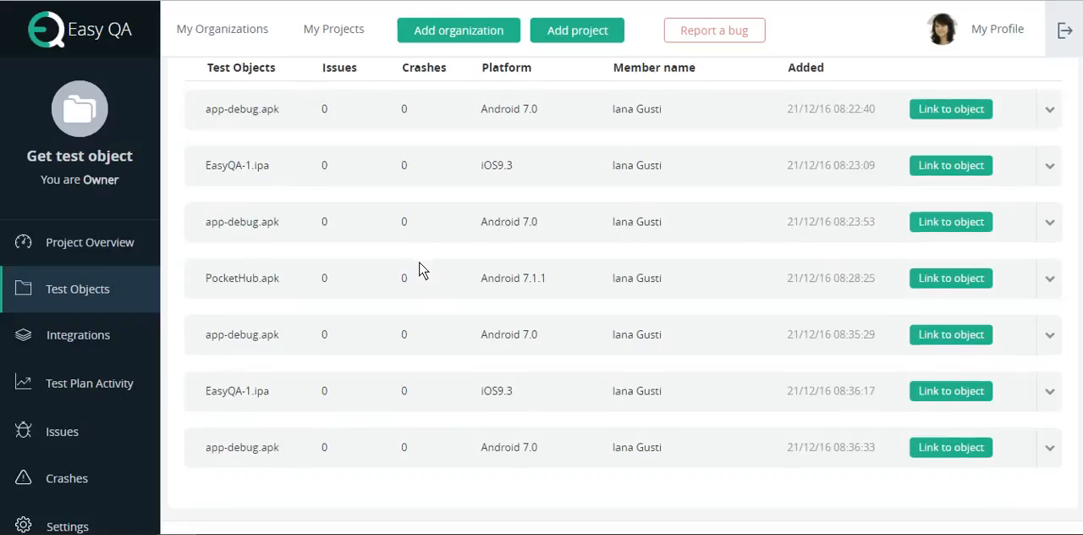
scroll(420, 269, up, 2)
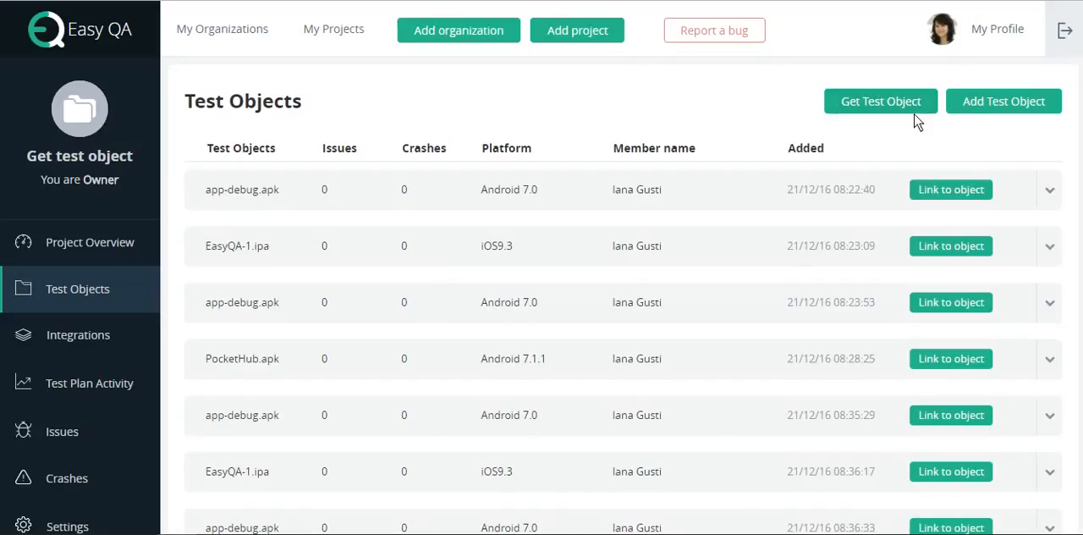
click(861, 105)
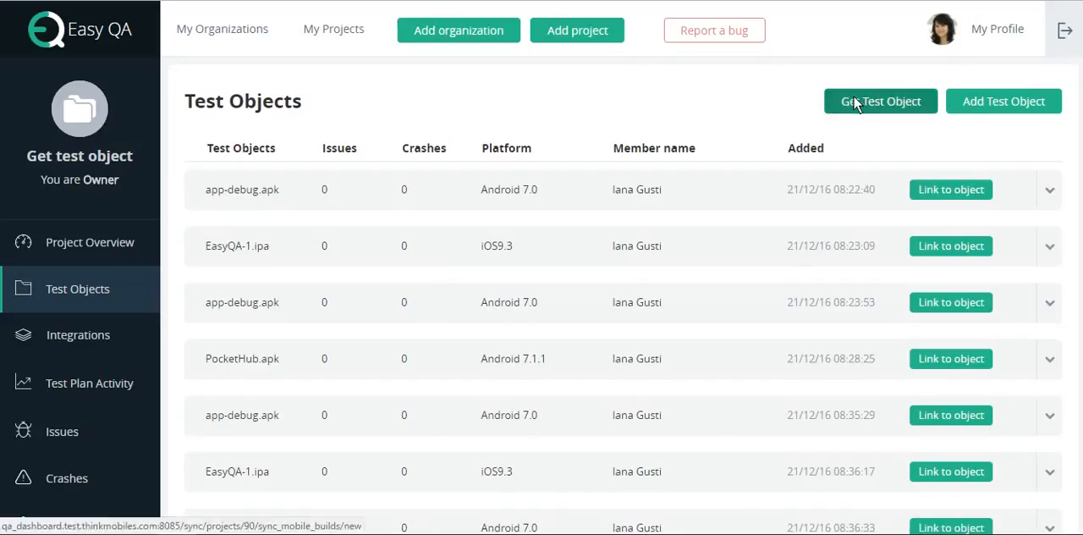
Step: Start a new plugin integration in the project's Integrations and choose Git Hub as the plugin
click(91, 336)
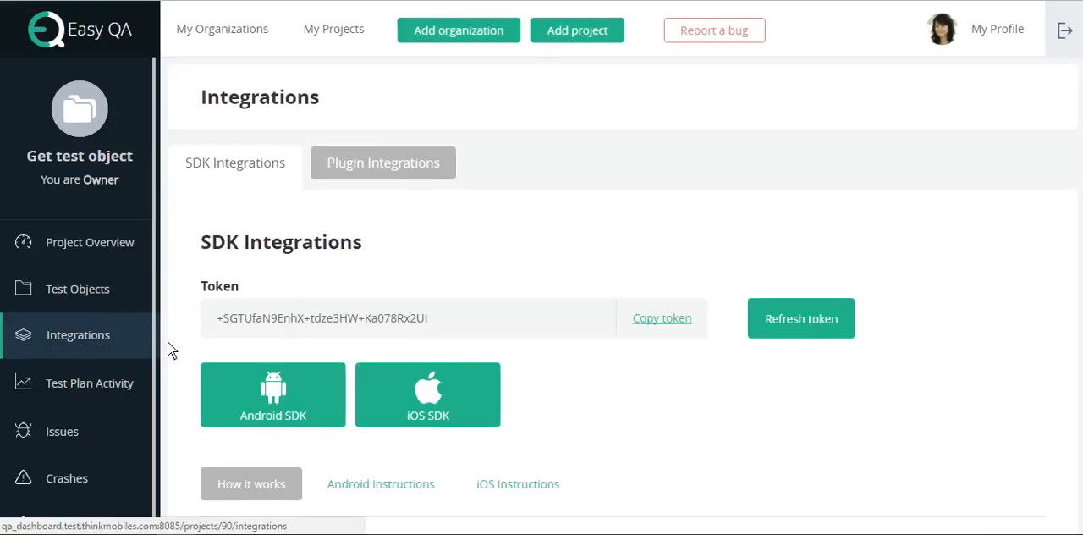
click(379, 163)
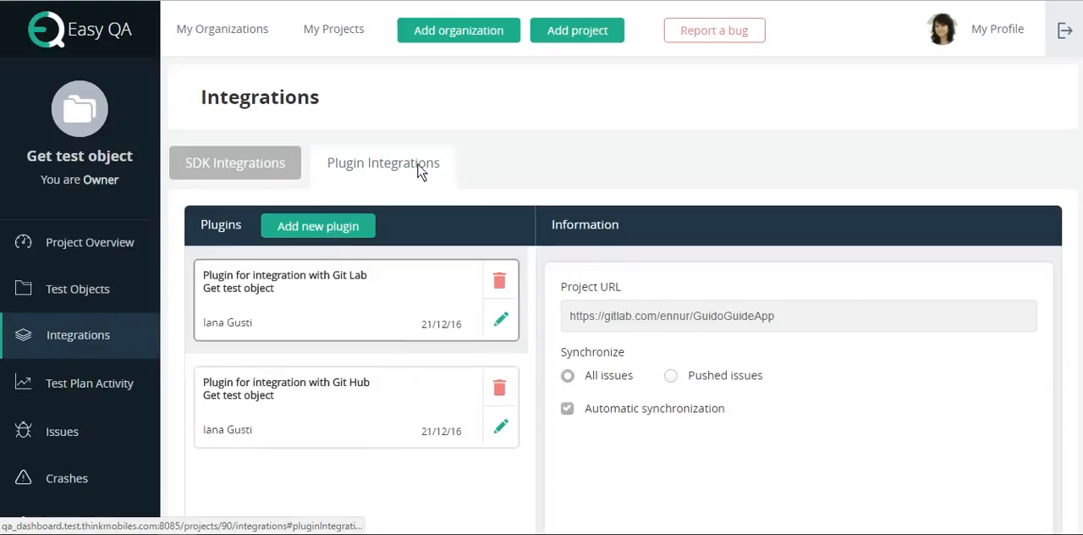
click(346, 230)
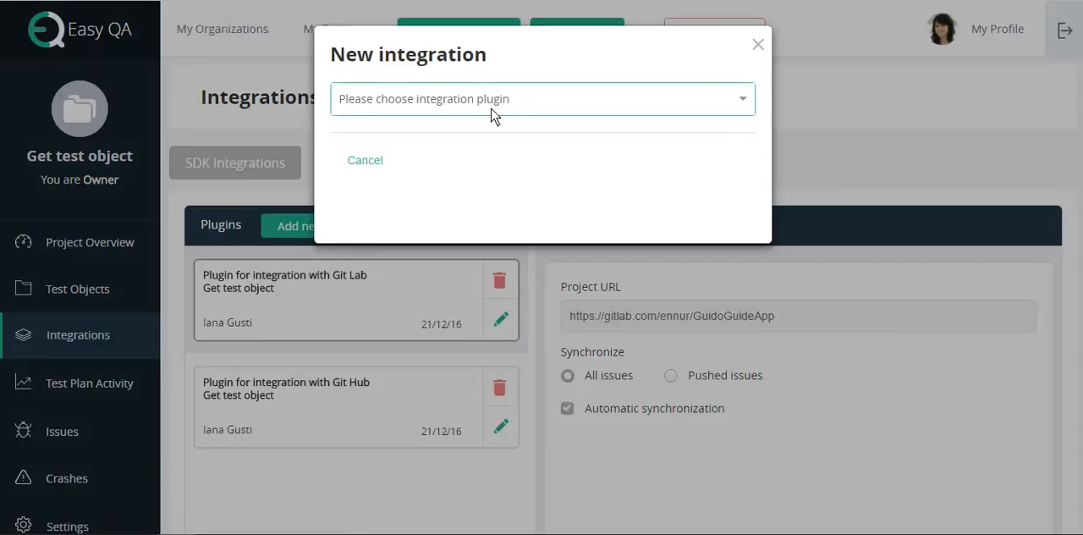
click(743, 103)
click(639, 200)
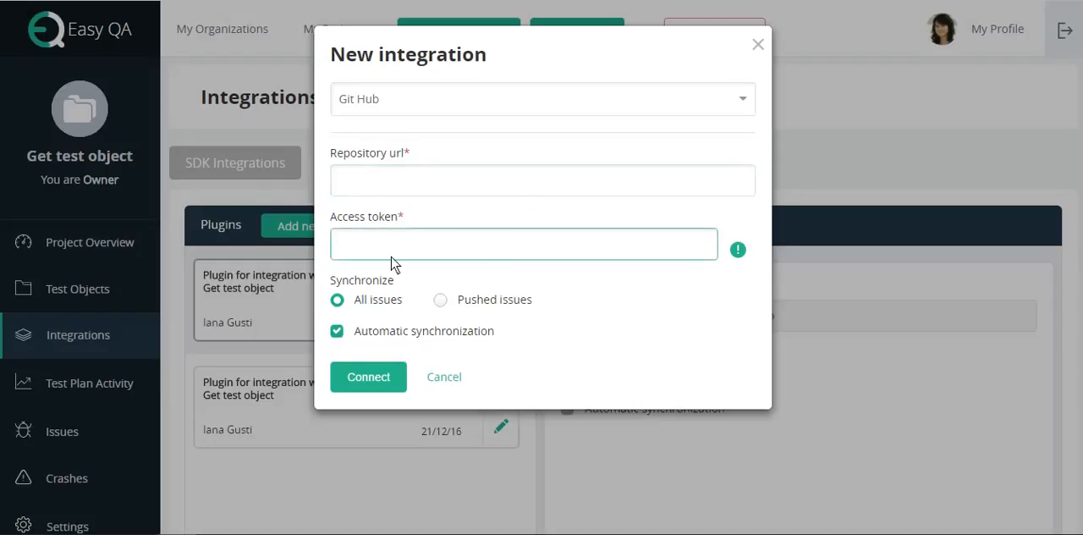
Step: Switch to GitHub and open the personal access tokens list in the account's developer settings
mouse_move(737, 251)
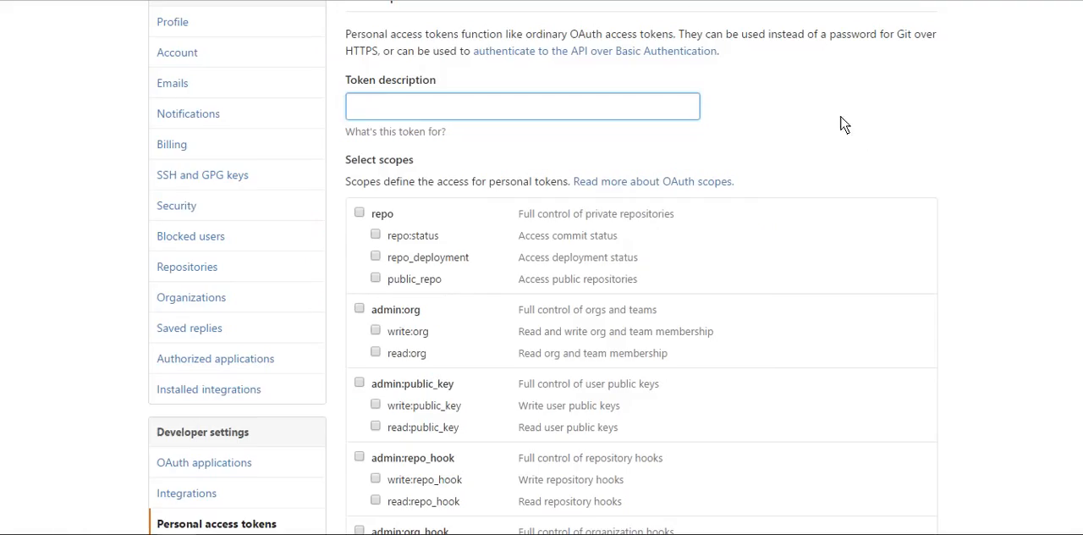
scroll(840, 124, up, 2)
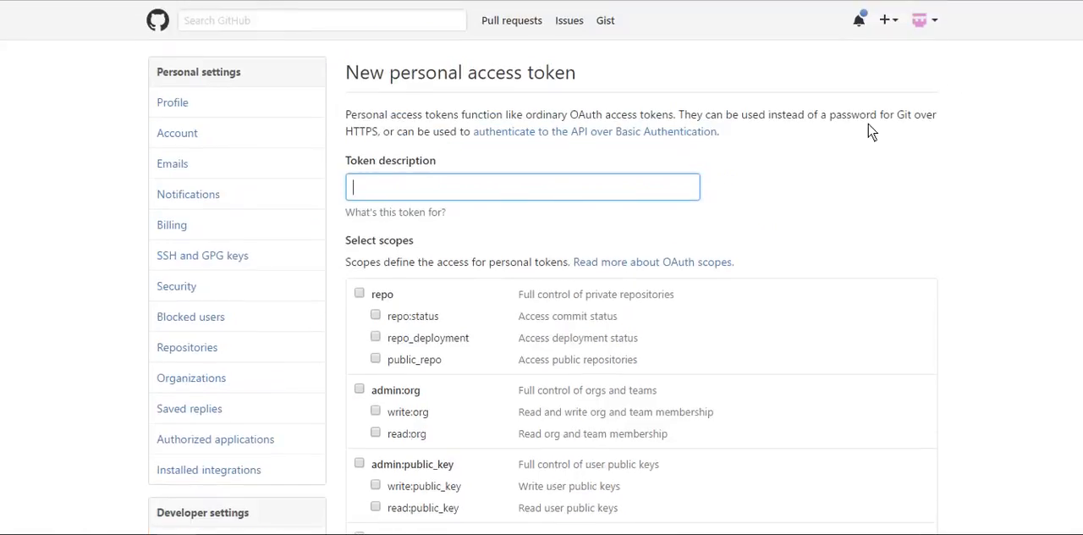
click(930, 21)
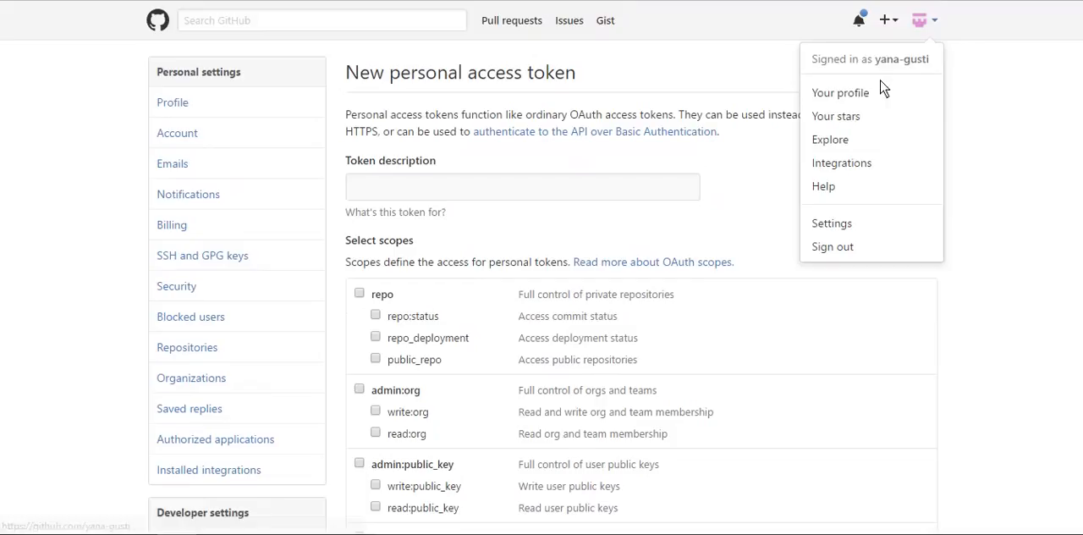
click(846, 222)
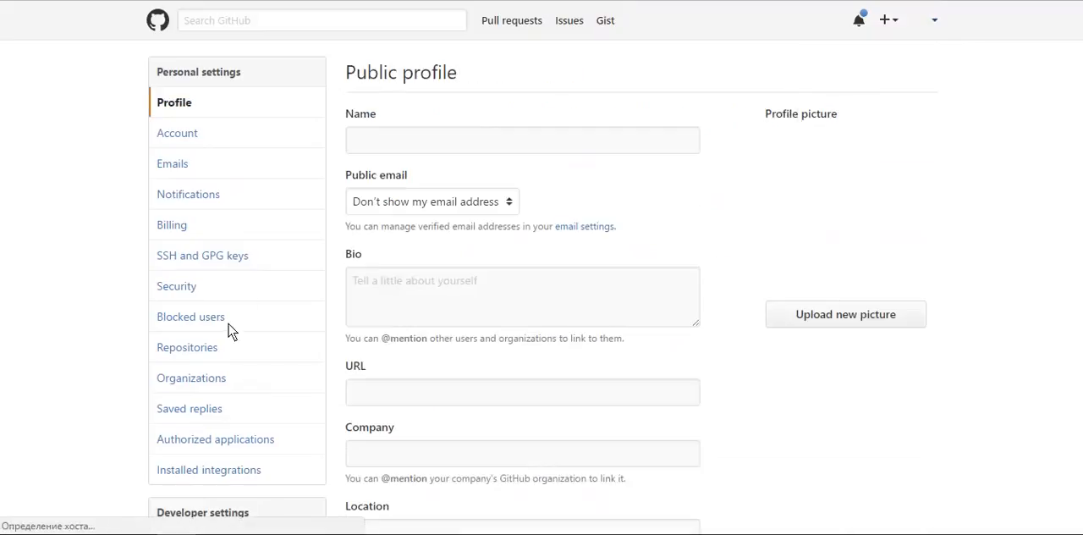
scroll(997, 181, down, 15)
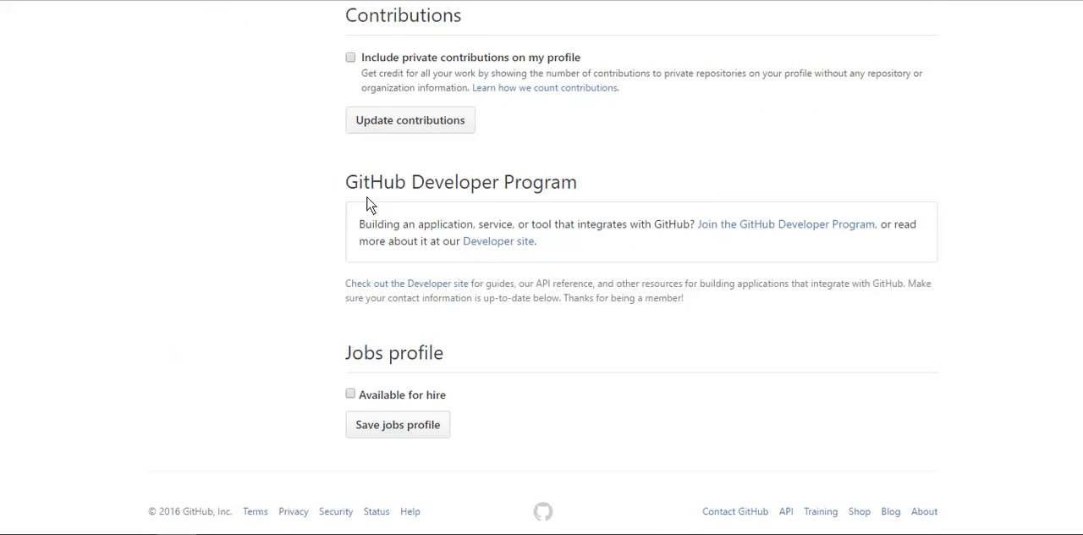
scroll(366, 203, up, 4)
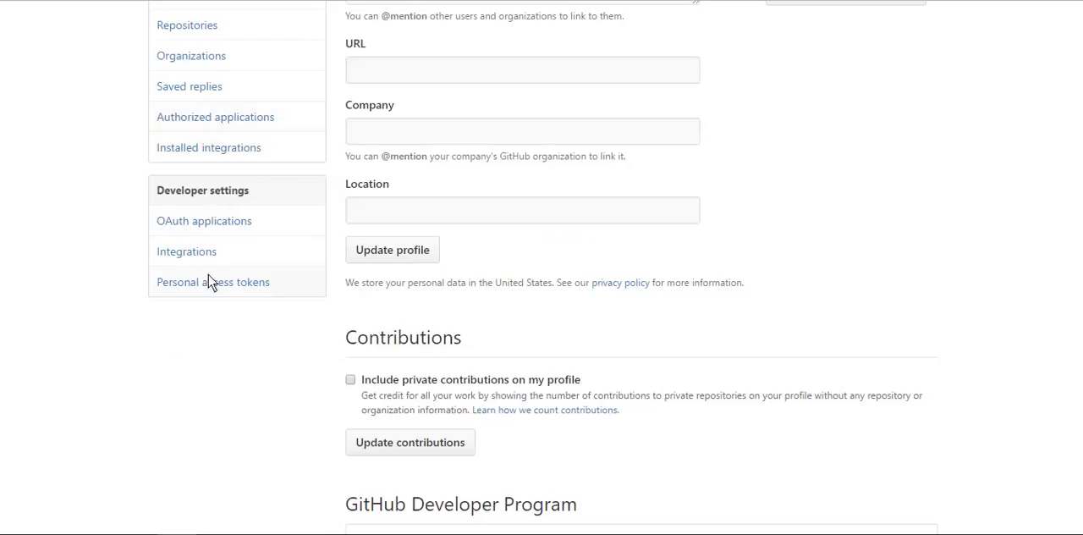
click(254, 283)
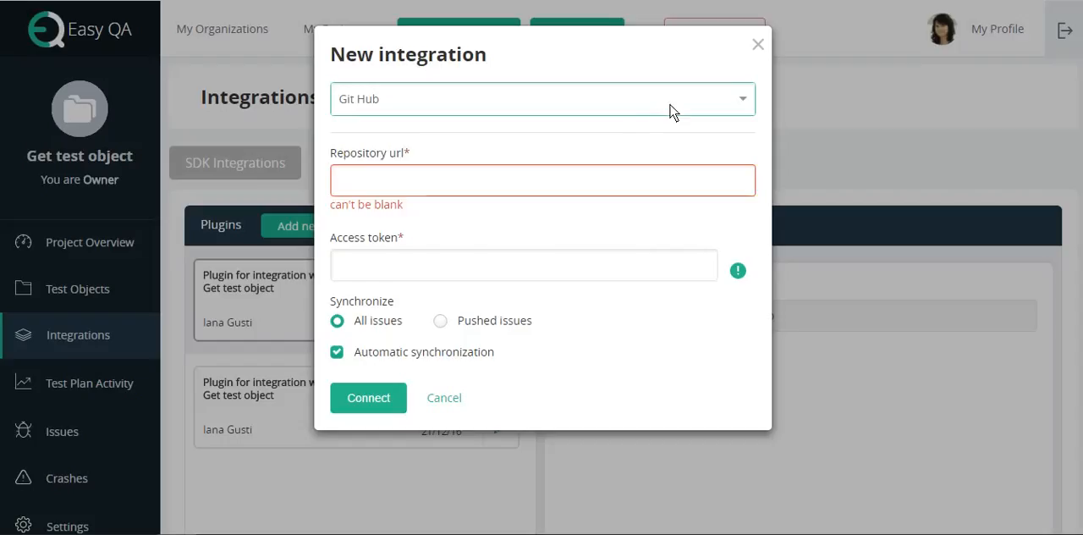
Step: Change the new EasyQA integration's plugin to Git Lab and view the Access Tokens page in the GitLab profile settings
click(645, 112)
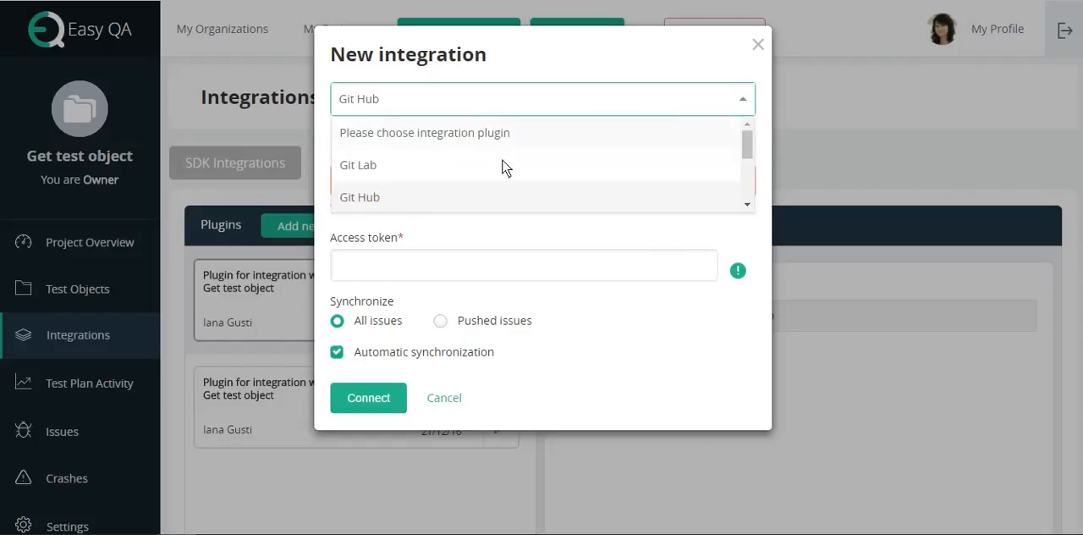
click(493, 167)
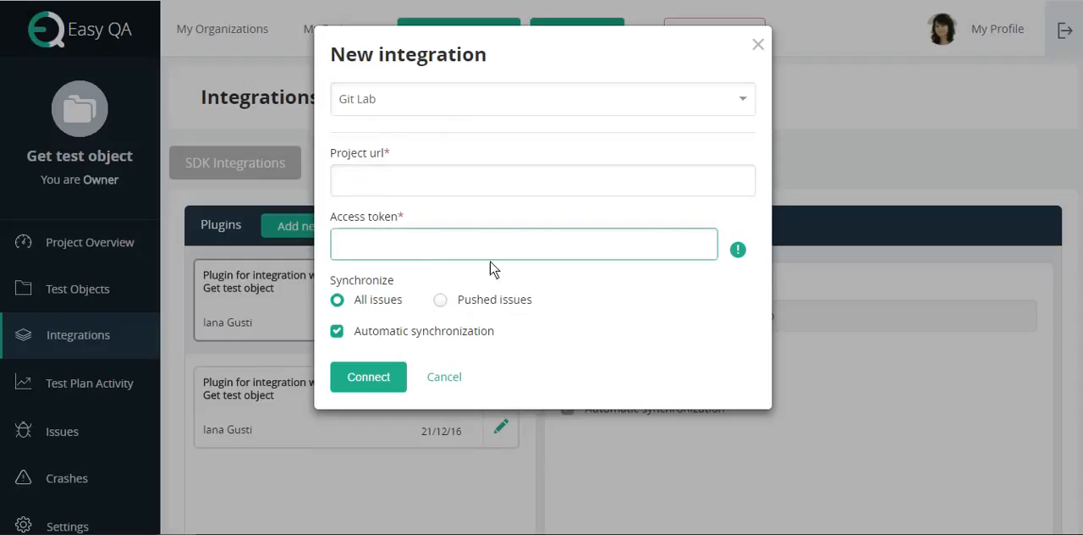
mouse_move(739, 252)
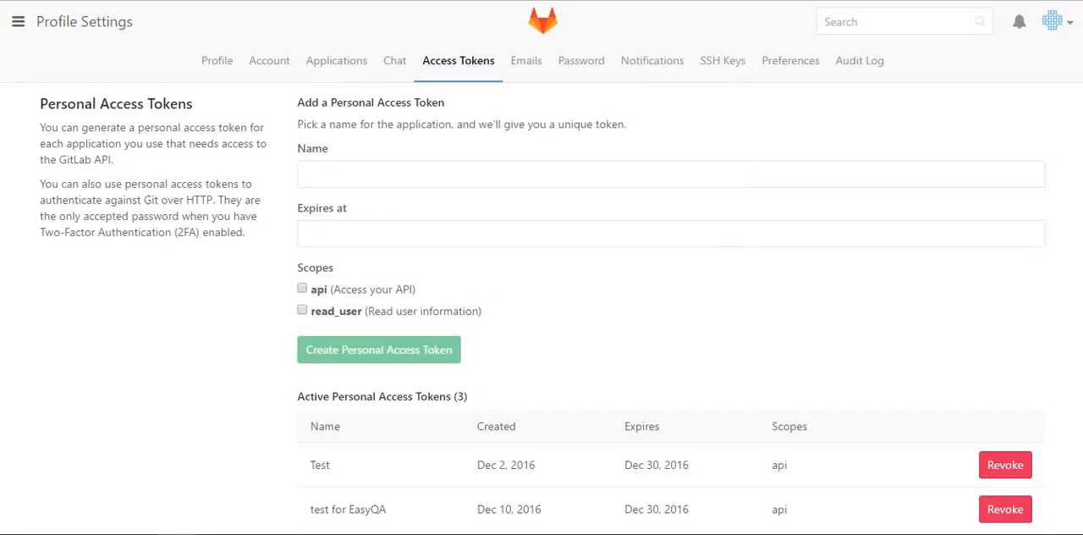
click(1056, 24)
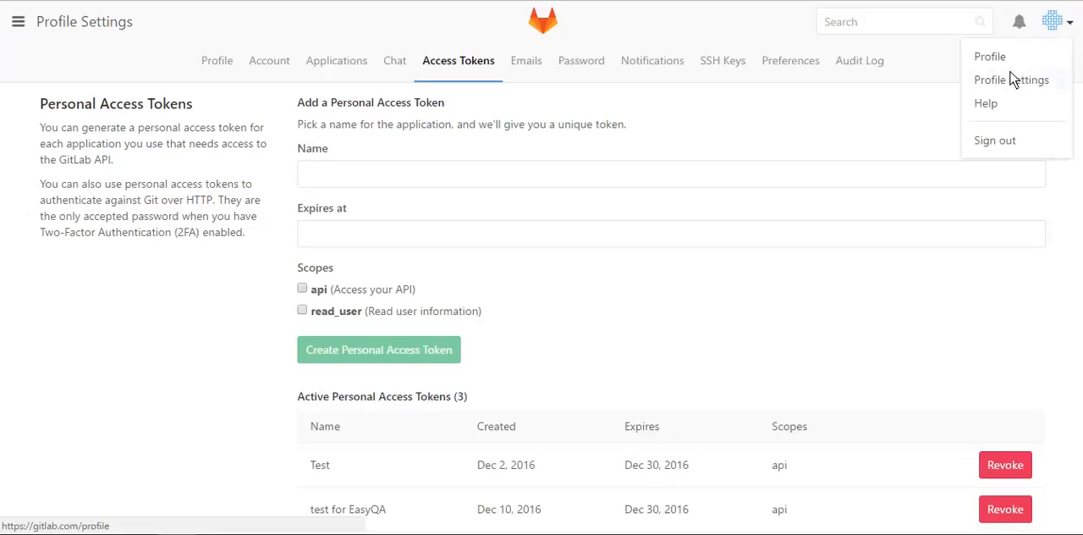
click(1012, 81)
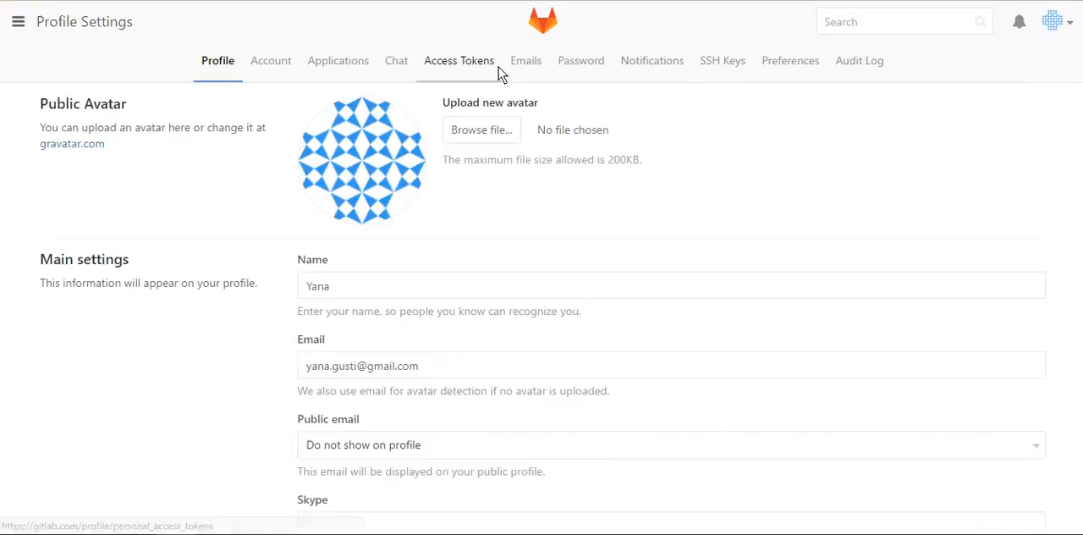
click(461, 66)
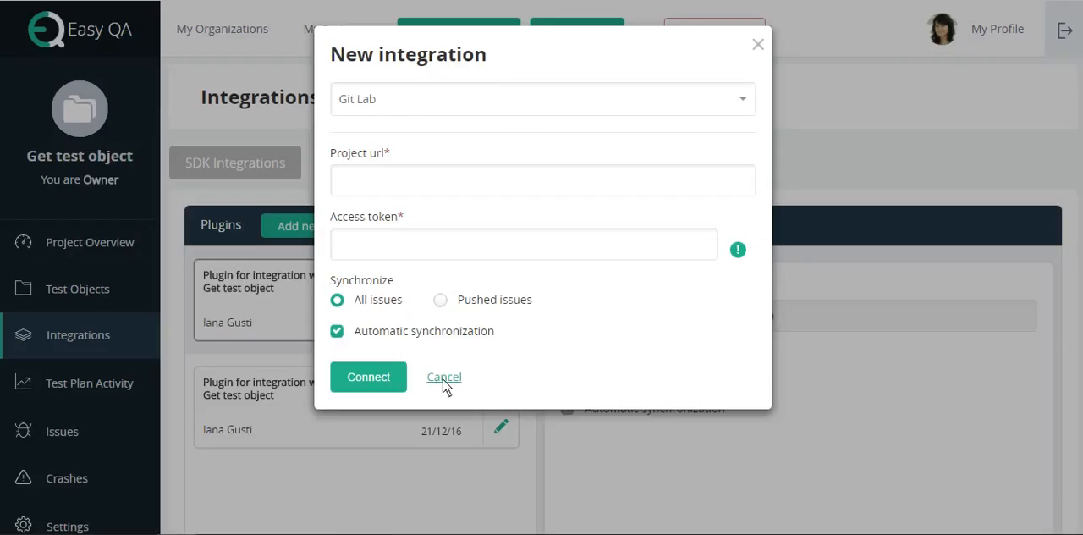
Step: Cancel the new integration in EasyQA and view the details of the existing Git Hub and Git Lab plugins
click(443, 378)
click(330, 407)
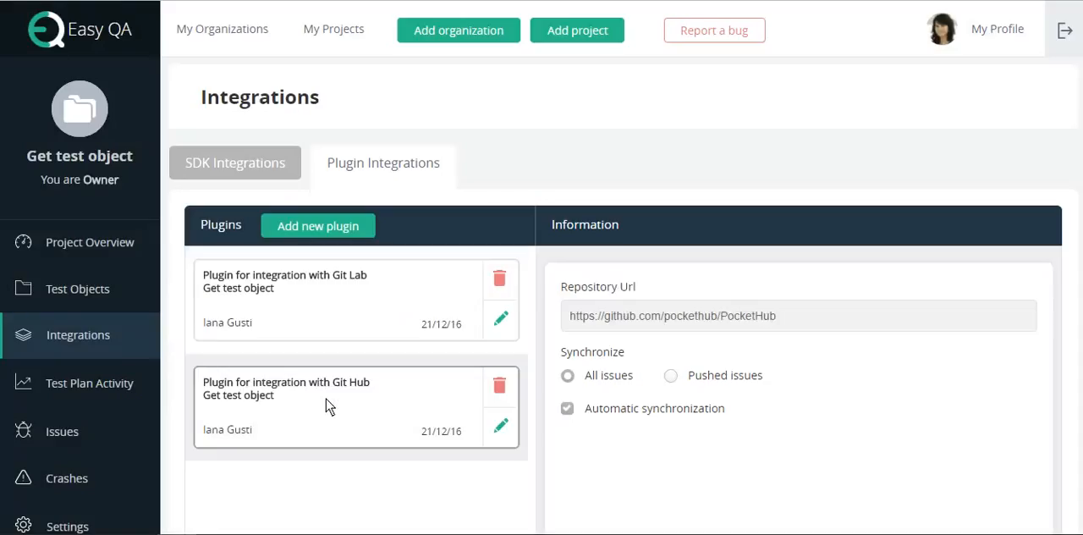
click(339, 302)
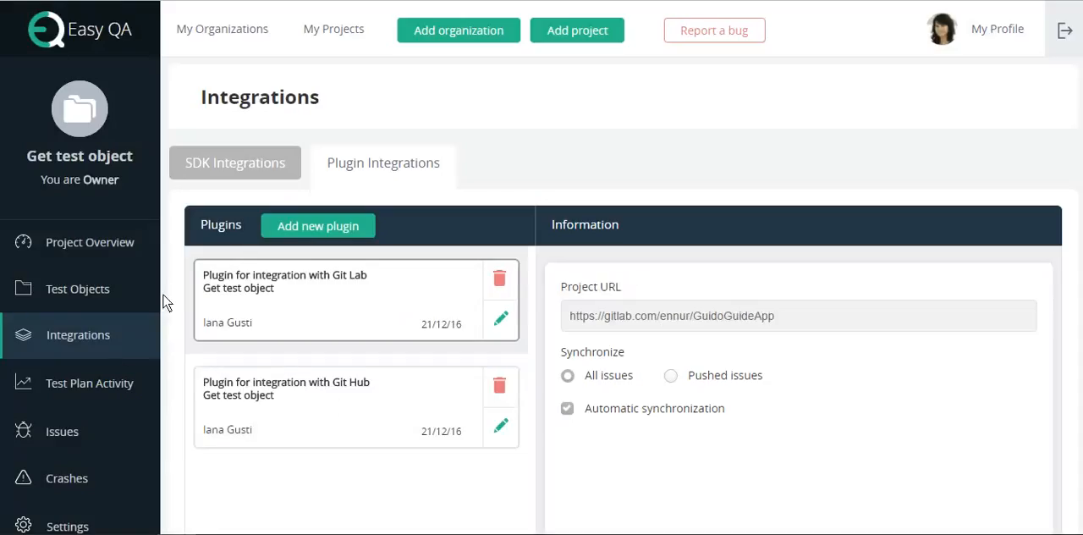
Step: Get test objects for the project by synchronizing with the Git Hub plugin
click(99, 286)
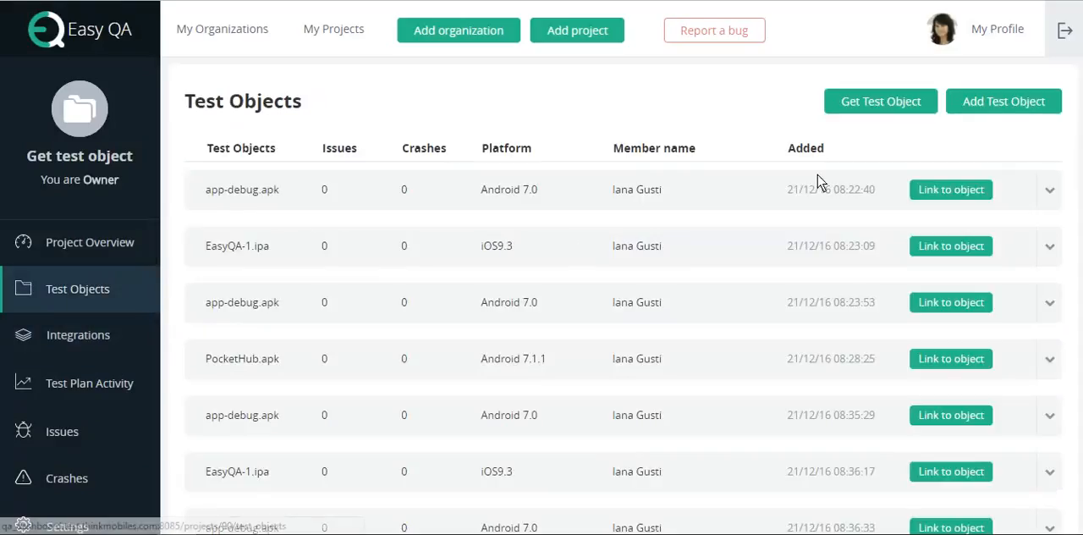
click(878, 110)
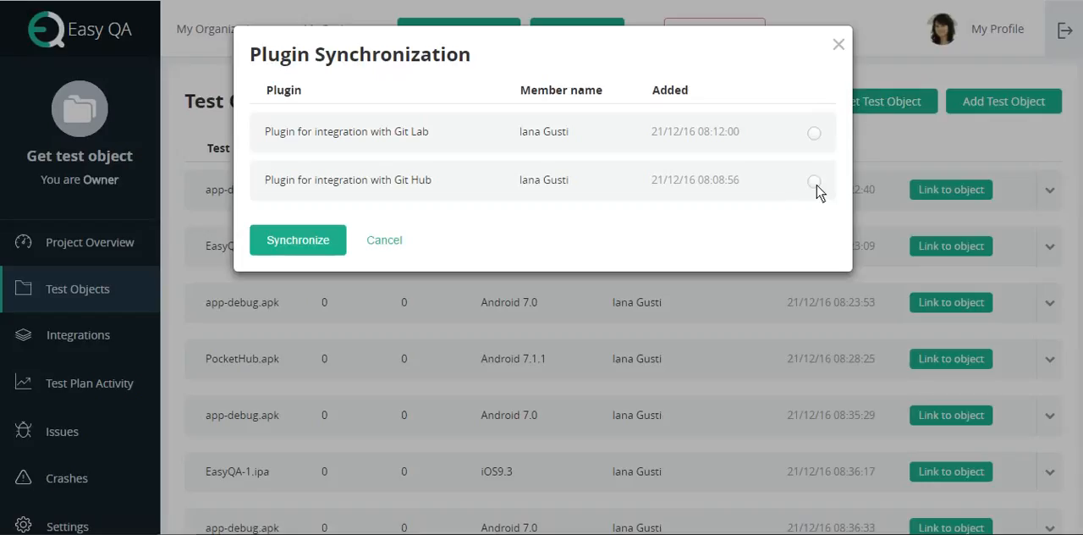
click(814, 135)
click(814, 182)
click(342, 247)
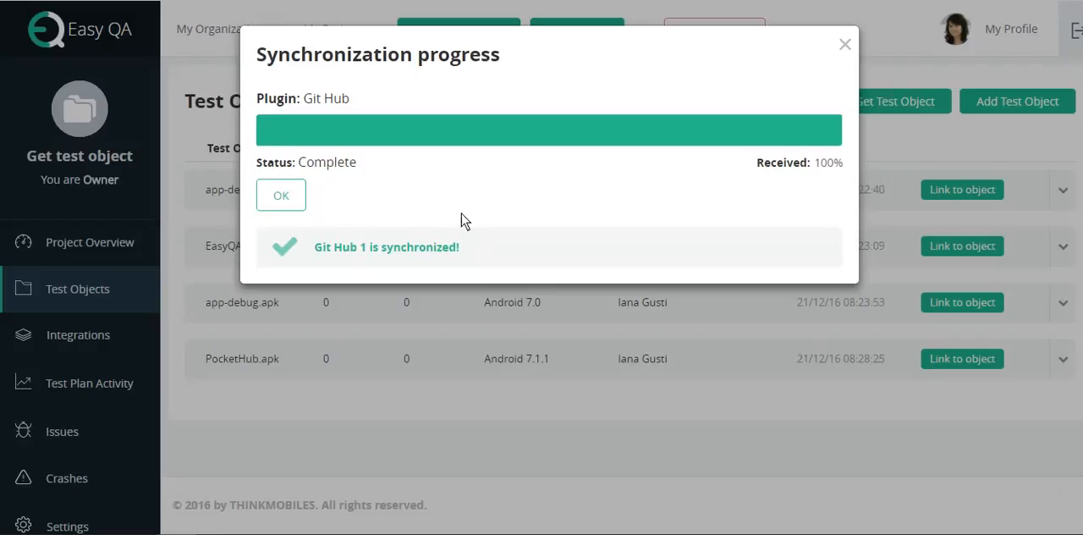
click(288, 195)
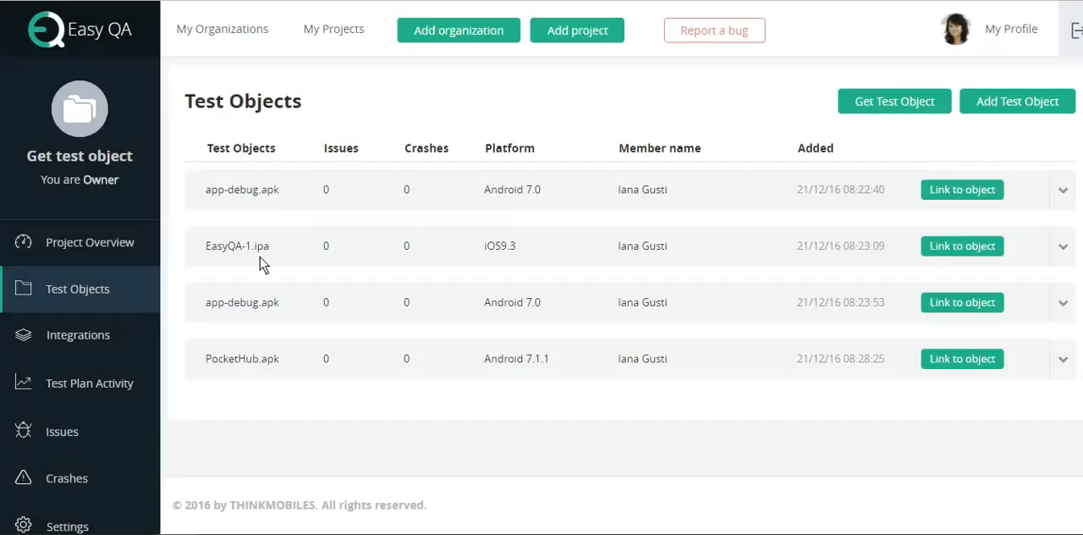